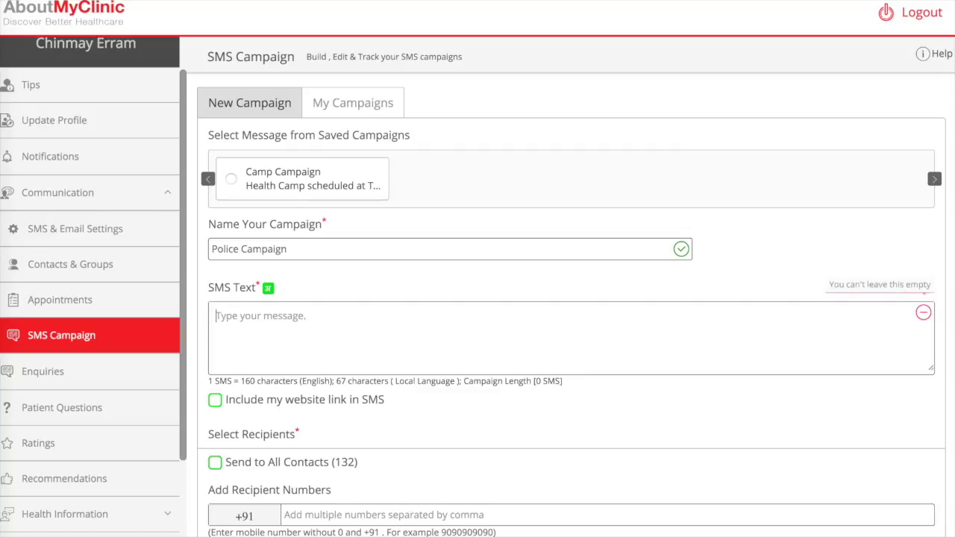
Step: Bring up the guidance on typing SMS messages in local languages
click(268, 289)
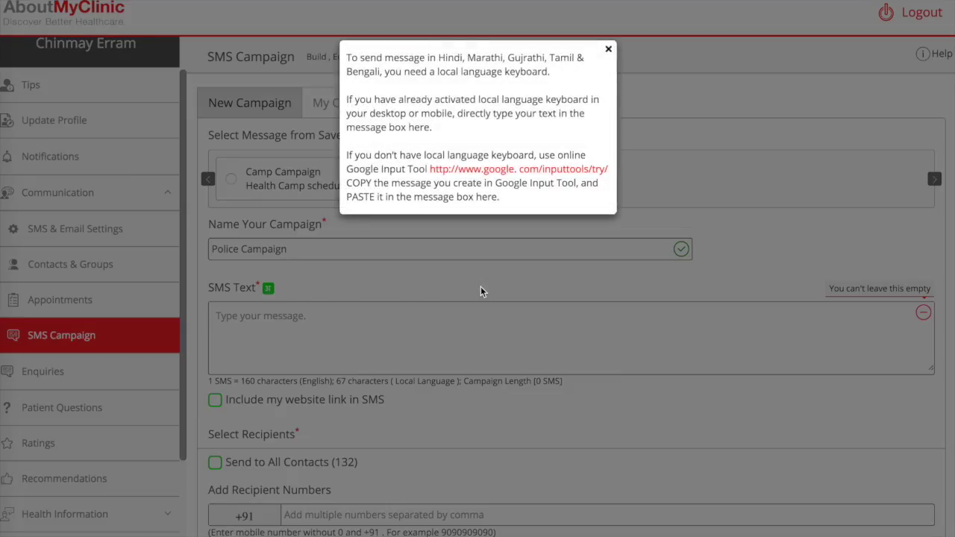
Step: Paste Gujarati text composed in Google Input Tool into the SMS, then include the website link
click(504, 172)
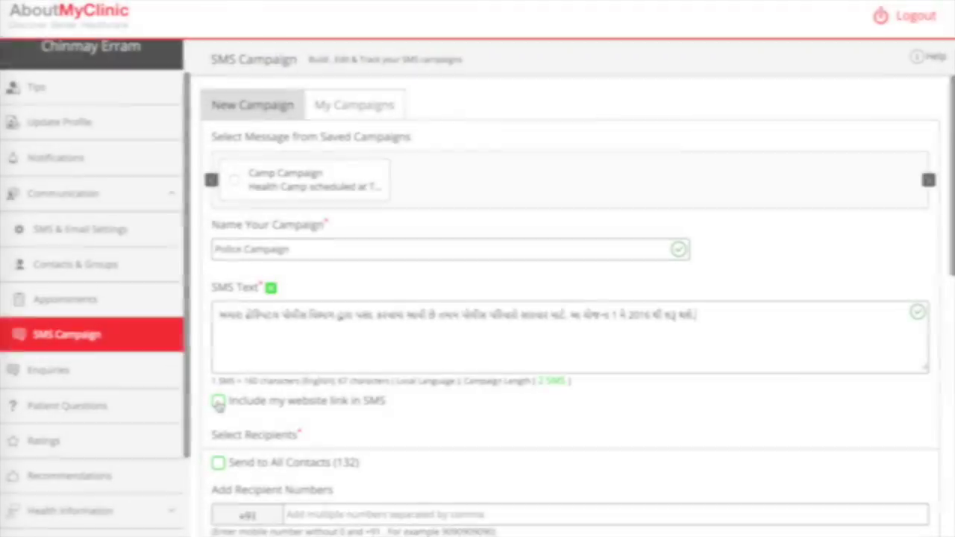
click(218, 402)
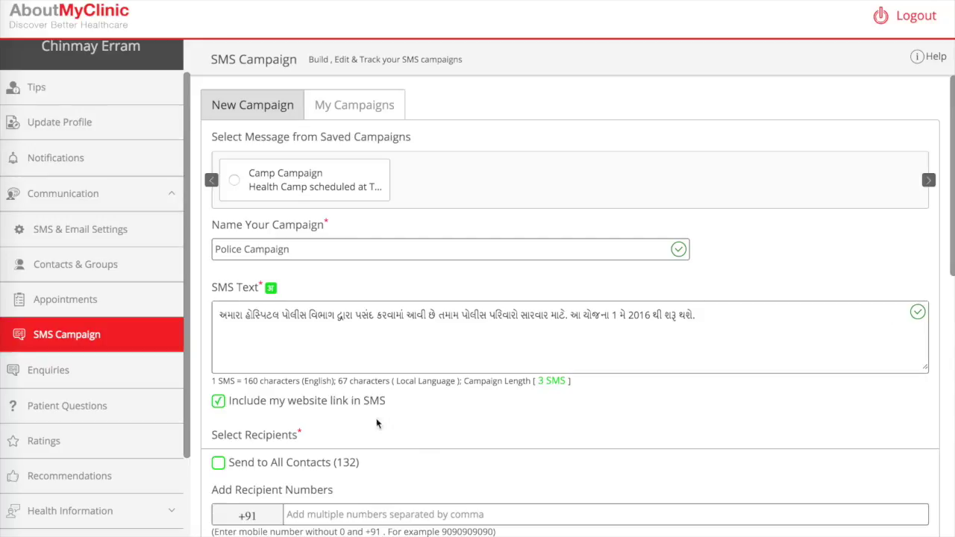
Step: Choose the Patients group as recipients, giving 5 recipients in total
scroll(260, 415, down, 1)
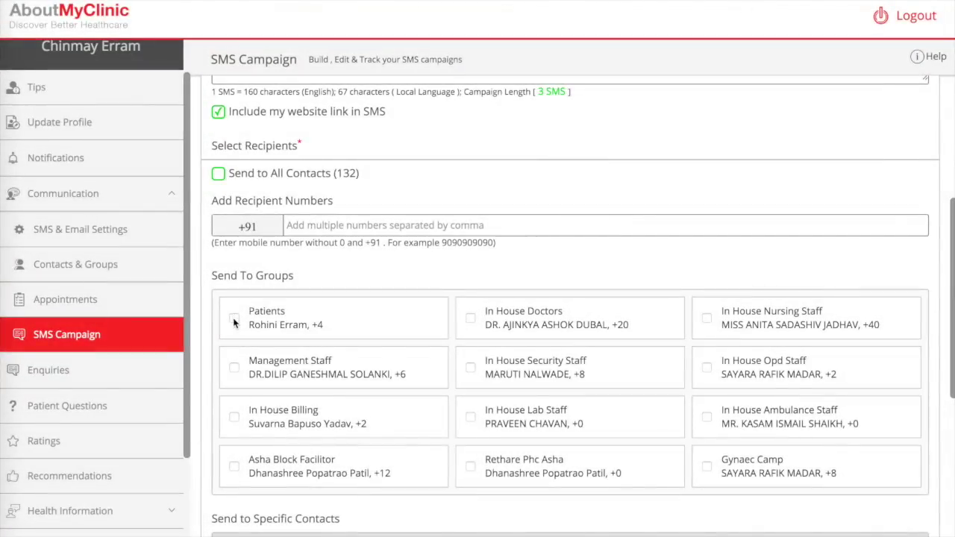
click(234, 318)
Step: Send the Police Campaign immediately with scheduling left off, then reuse the saved Camp Campaign
scroll(427, 321, down, 2)
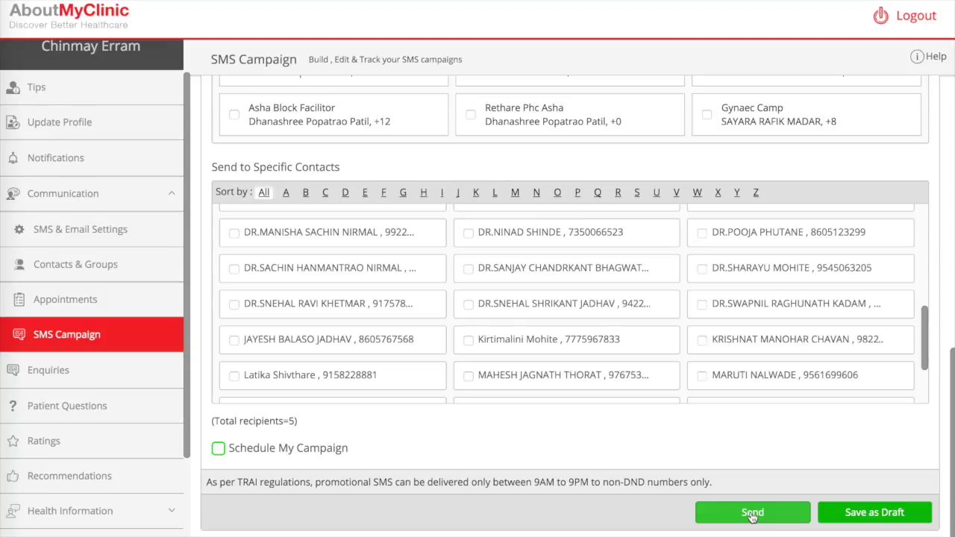
click(218, 450)
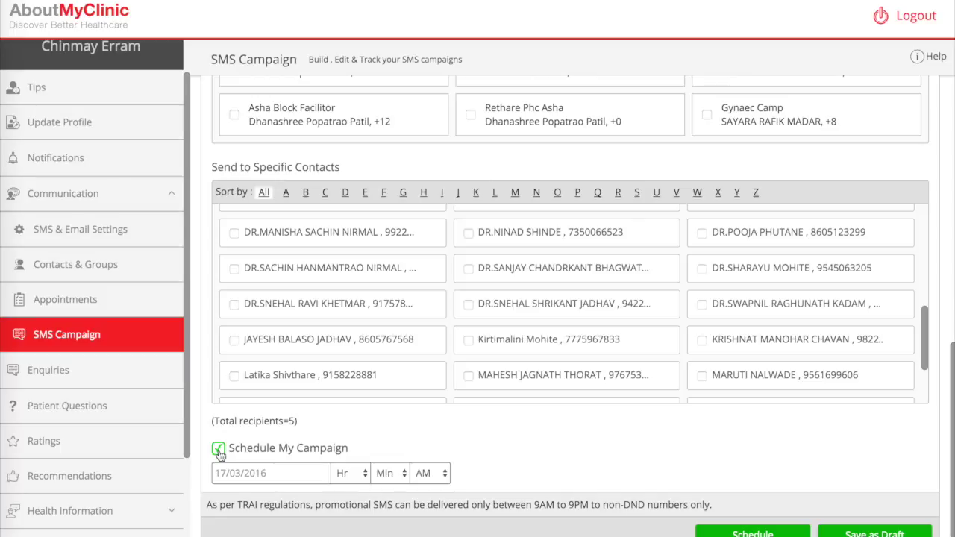
click(218, 449)
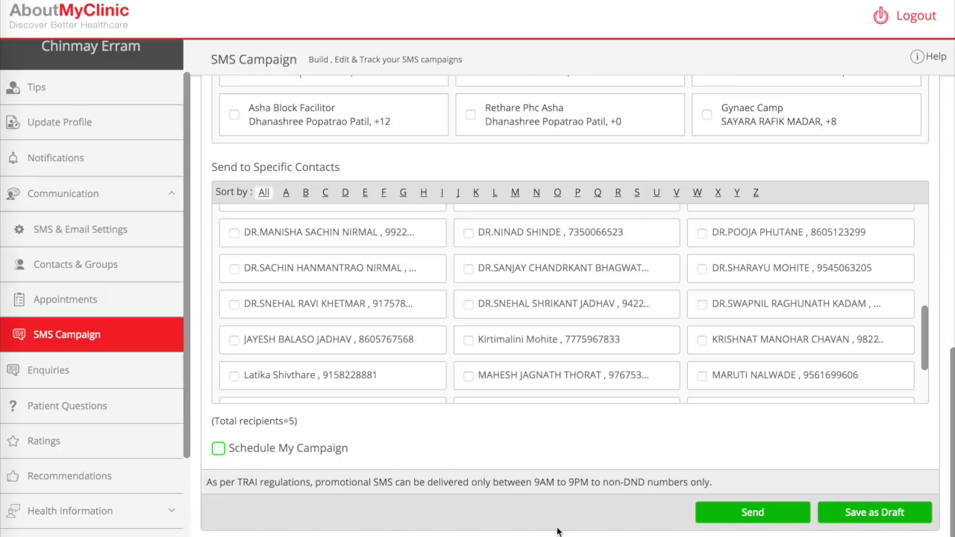
click(753, 514)
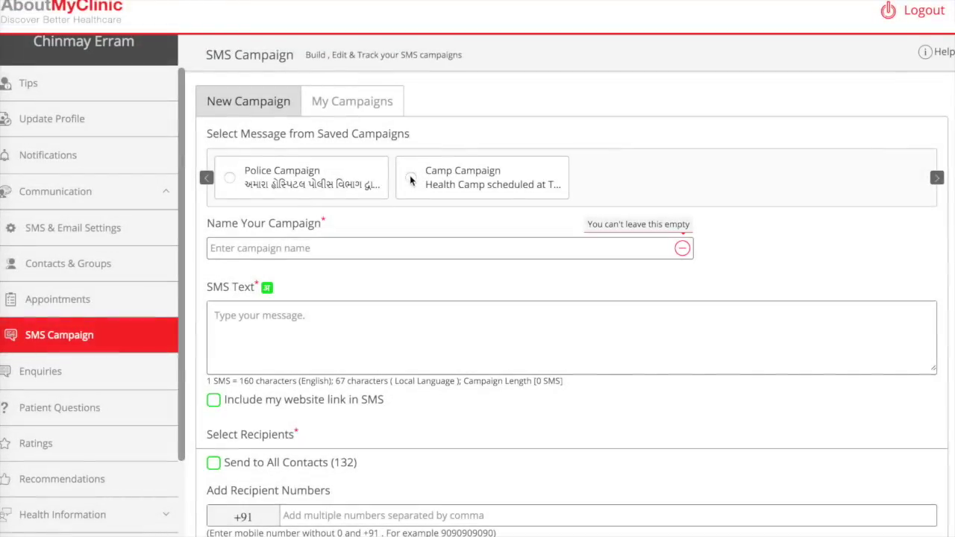
click(412, 179)
Step: Rename it 'Camp Campaign Marathi', replace the English SMS with Marathi text, and save as draft
click(345, 247)
text(M)
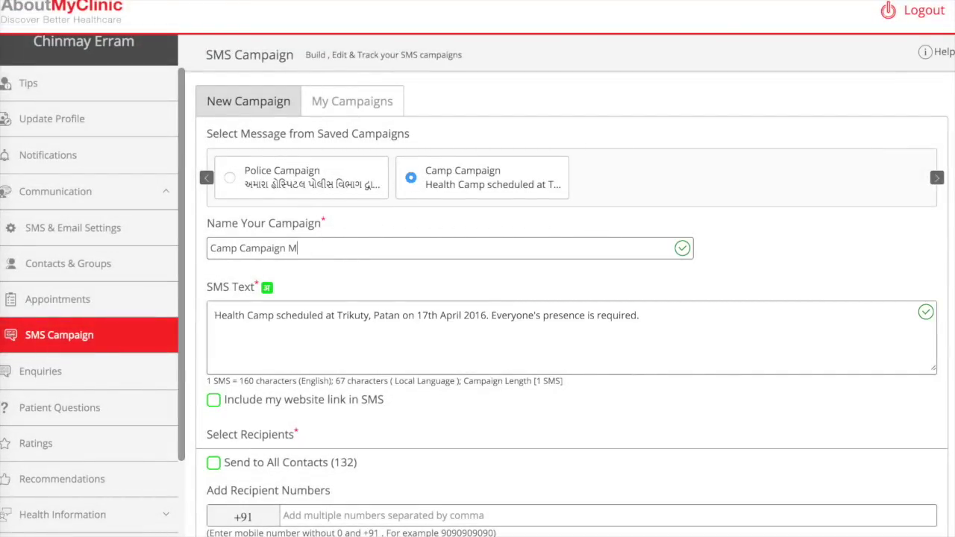
text(arathi)
click(458, 315)
key(ctrl+a)
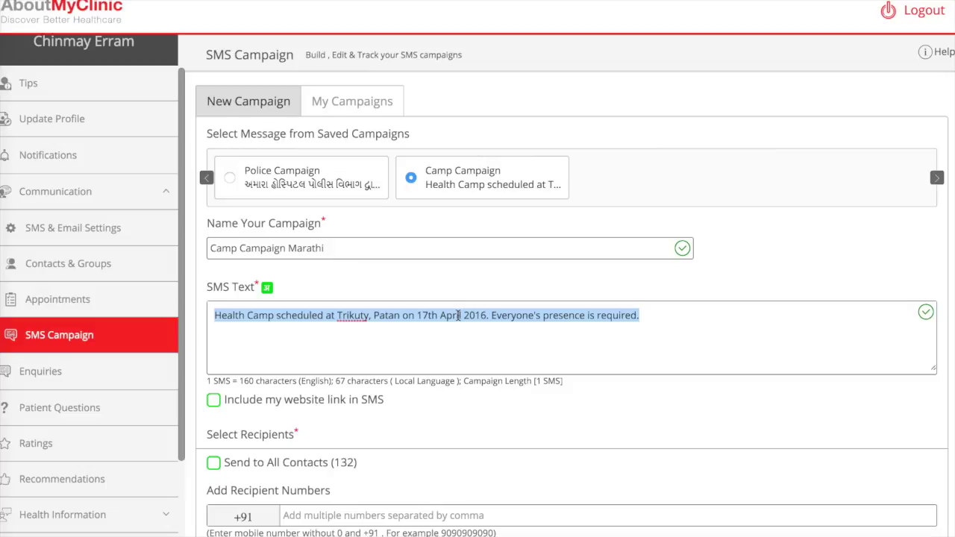
key(BackSpace)
key(ctrl+v)
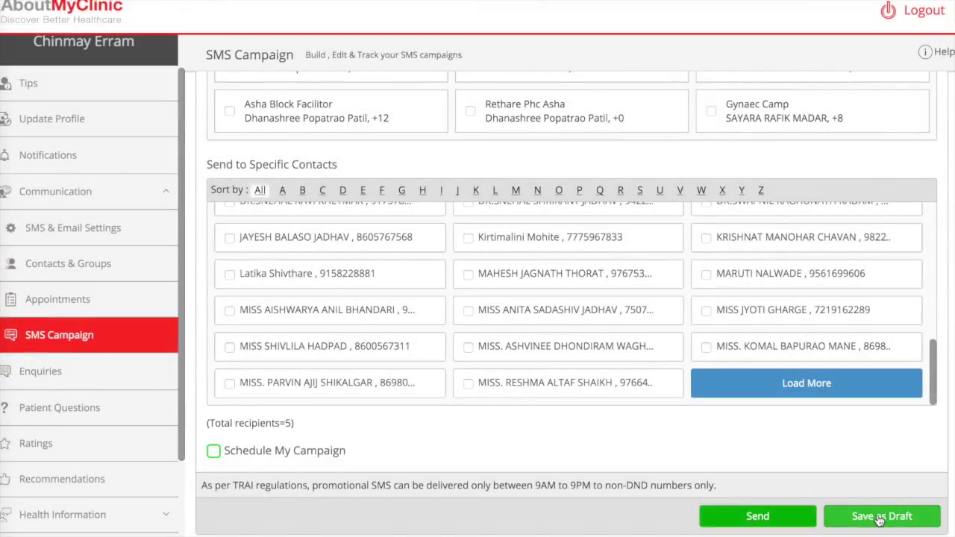
click(879, 518)
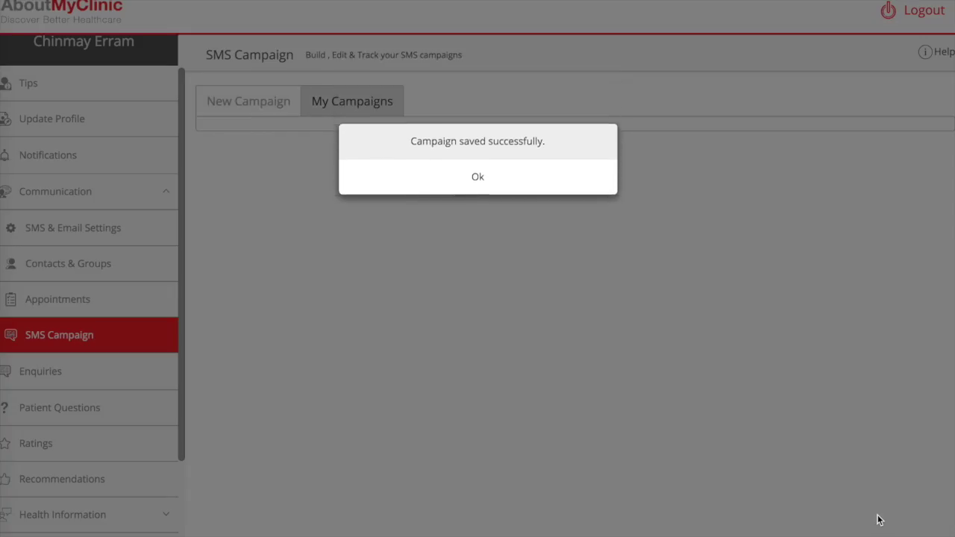
Step: Dismiss the draft-saved confirmation so the campaign list loads
click(481, 269)
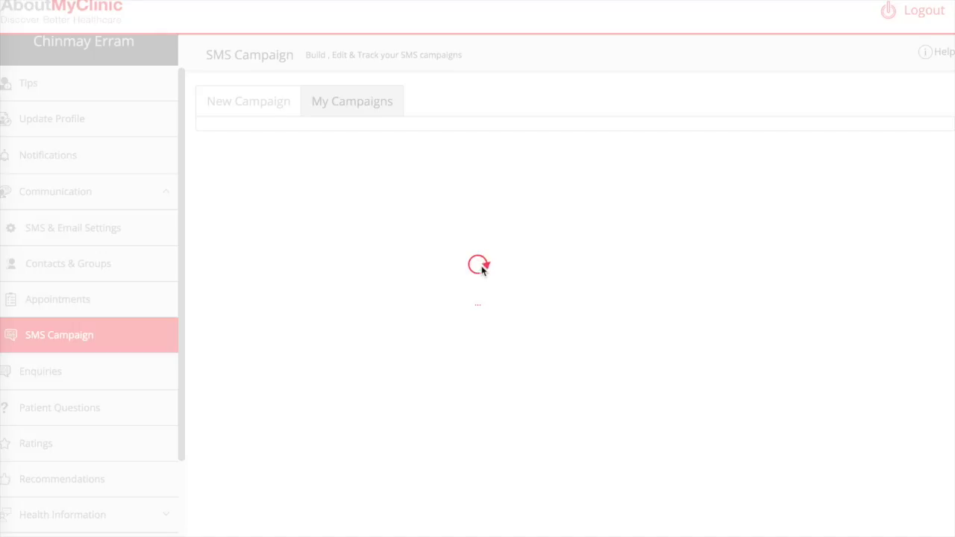